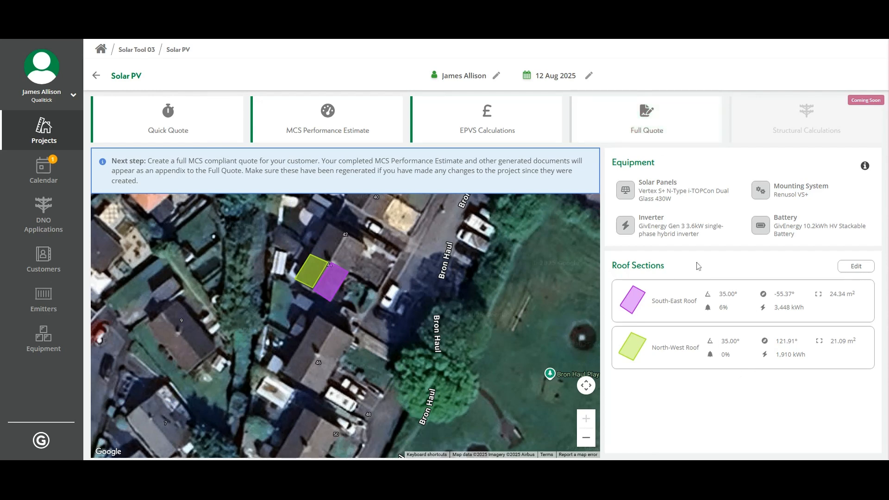
- Start a Full Quote for the project and set what comes after the quote to Contract signing
{"action": "left_click", "coordinate": [646, 129]}
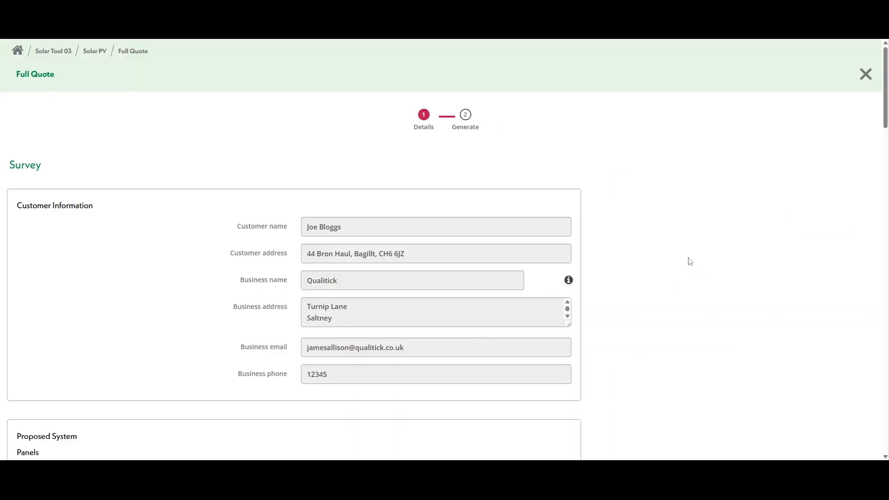
{"action": "scroll", "coordinate": [686, 260], "scroll_direction": "down", "scroll_amount": 4}
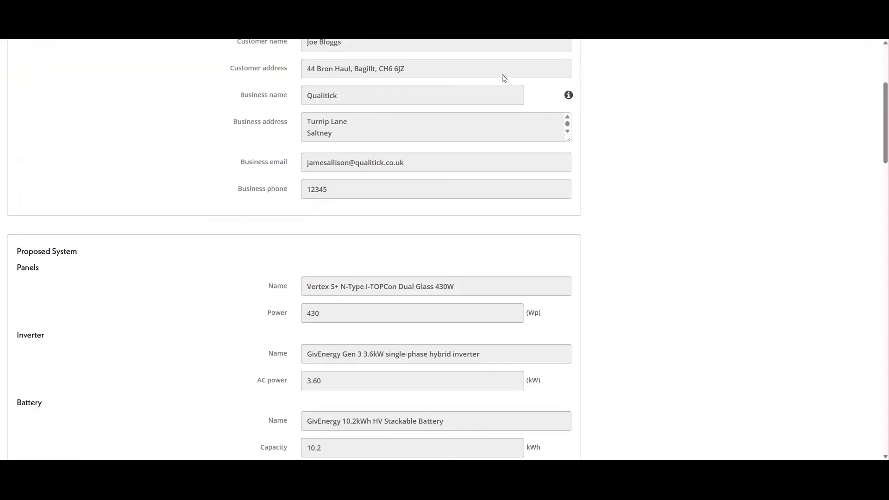
{"action": "scroll", "coordinate": [425, 280], "scroll_direction": "down", "scroll_amount": 2}
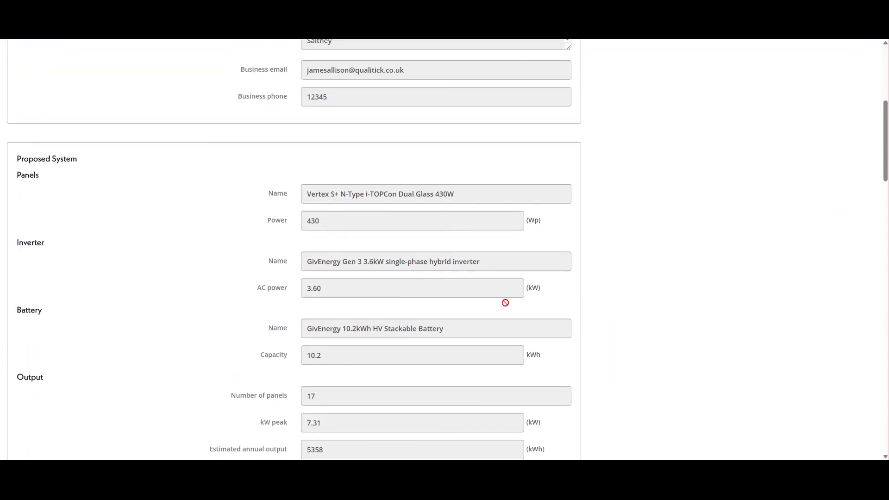
{"action": "scroll", "coordinate": [421, 218], "scroll_direction": "down", "scroll_amount": 7}
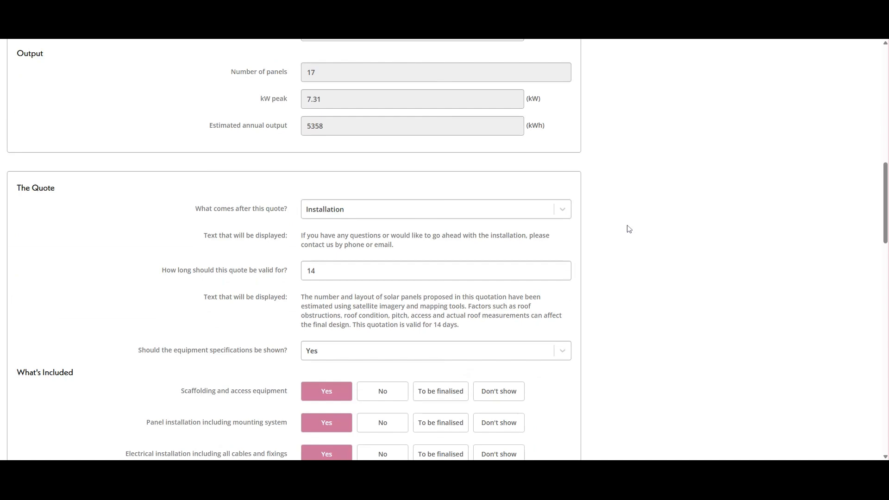
{"action": "scroll", "coordinate": [629, 229], "scroll_direction": "down", "scroll_amount": 1}
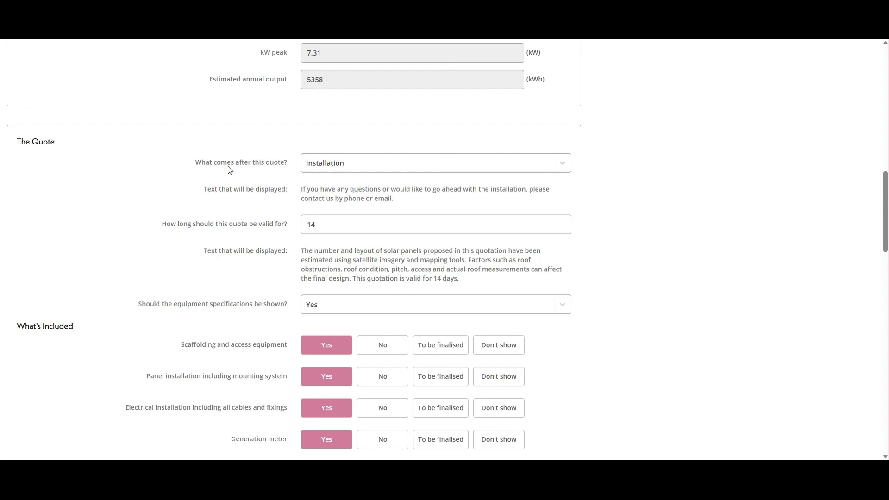
{"action": "left_click", "coordinate": [562, 166]}
{"action": "left_click", "coordinate": [411, 185]}
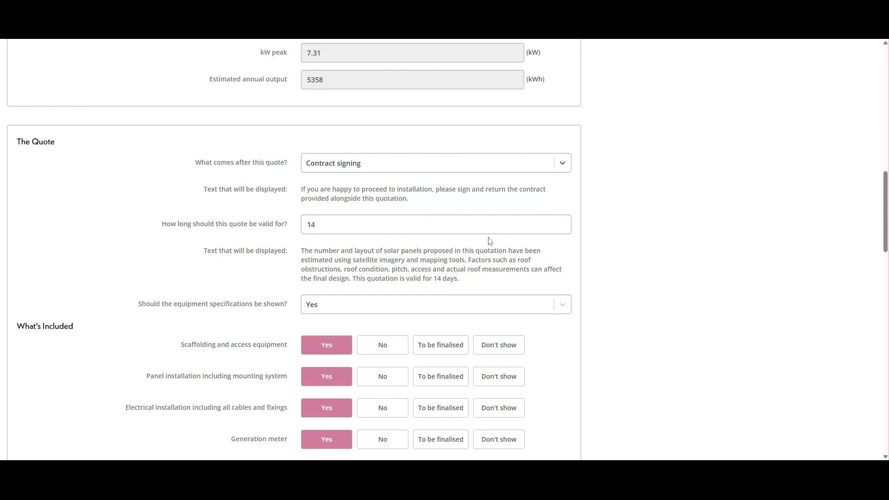
- Set how long the quote is valid for to 30 days
{"action": "left_click", "coordinate": [500, 227]}
{"action": "left_click_drag", "start_coordinate": [320, 226], "coordinate": [297, 229]}
{"action": "type", "text": "30"}
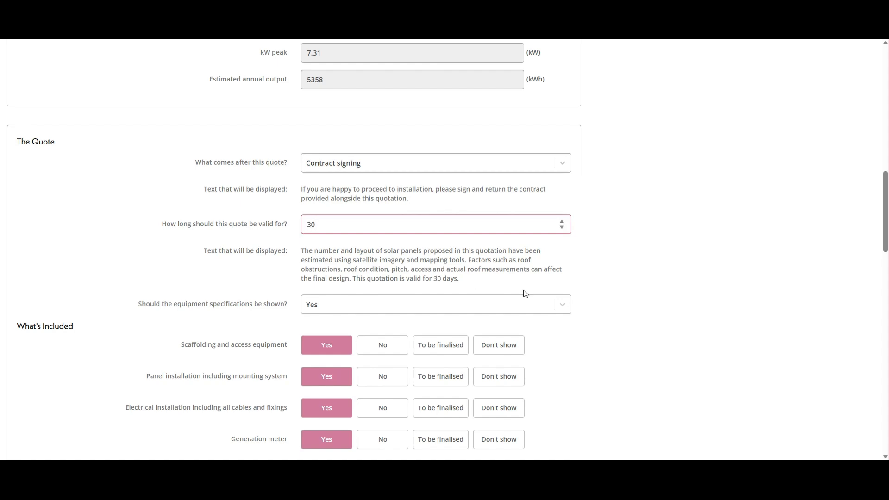
{"action": "left_click", "coordinate": [583, 257]}
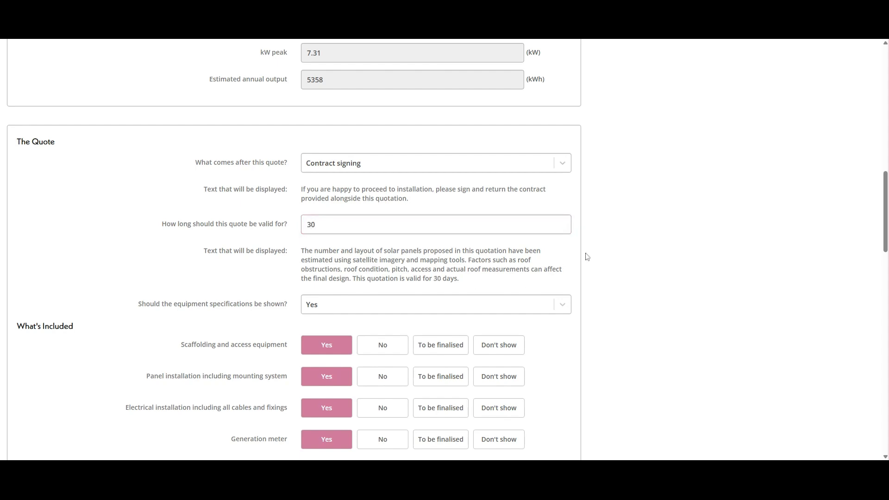
- Switch the non-standard roof tiles installation item to To be finalised and back to No
{"action": "scroll", "coordinate": [354, 222], "scroll_direction": "down", "scroll_amount": 1}
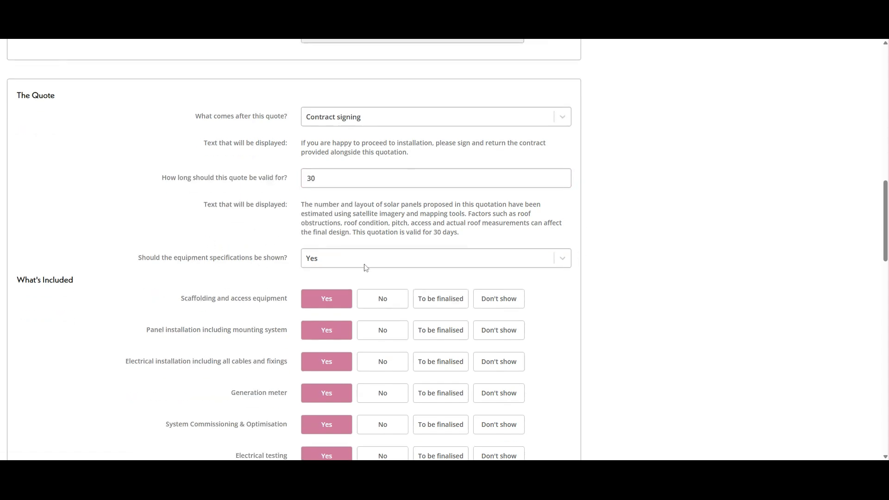
{"action": "scroll", "coordinate": [597, 280], "scroll_direction": "down", "scroll_amount": 4}
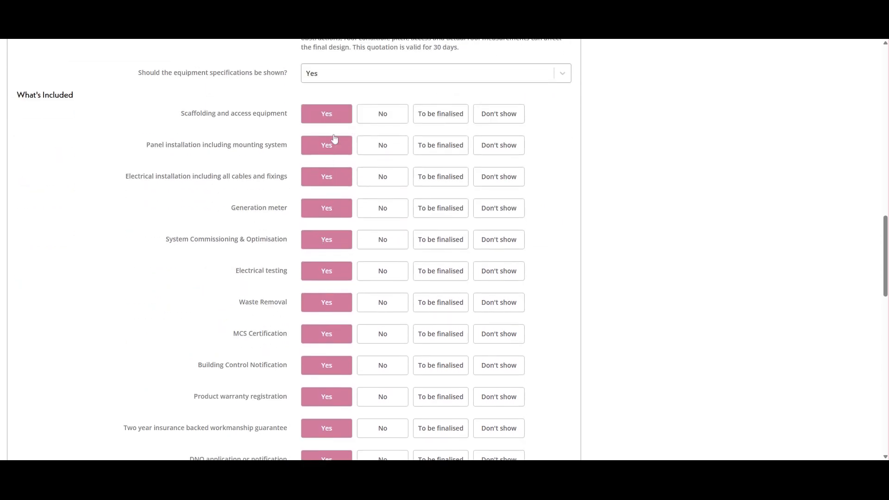
{"action": "scroll", "coordinate": [334, 250], "scroll_direction": "down", "scroll_amount": 3}
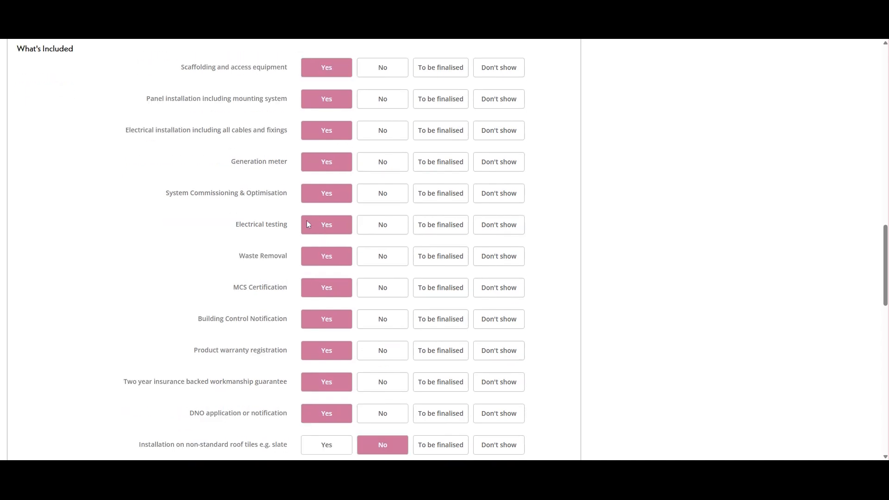
{"action": "scroll", "coordinate": [310, 235], "scroll_direction": "down", "scroll_amount": 1}
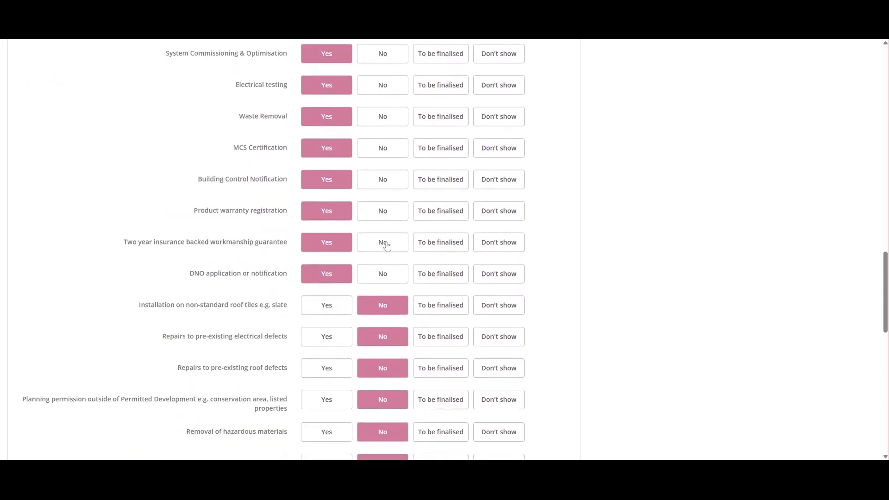
{"action": "scroll", "coordinate": [383, 245], "scroll_direction": "down", "scroll_amount": 2}
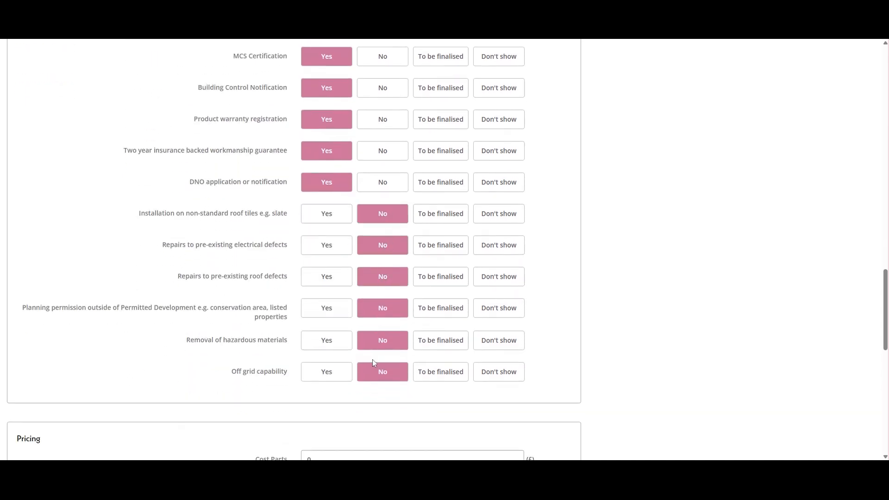
{"action": "left_click", "coordinate": [439, 216]}
{"action": "left_click", "coordinate": [391, 217]}
- Set the Cost Parts price to £8000
{"action": "scroll", "coordinate": [476, 247], "scroll_direction": "down", "scroll_amount": 6}
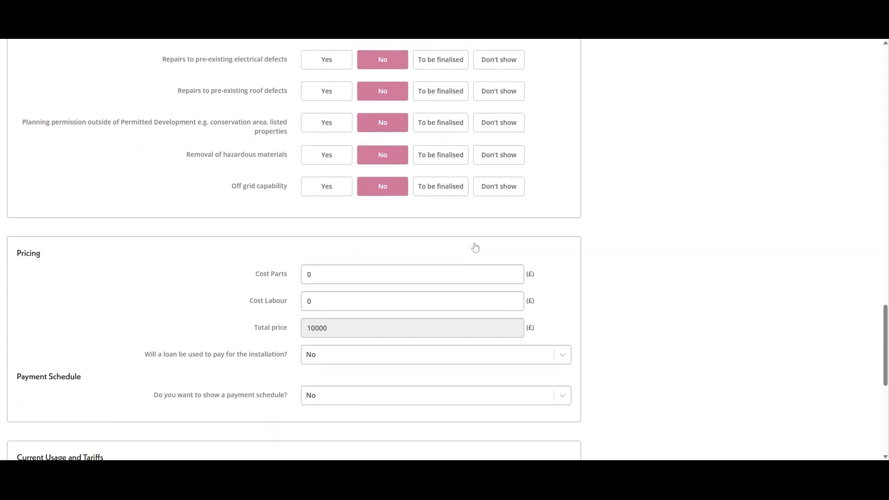
{"action": "left_click_drag", "start_coordinate": [323, 187], "coordinate": [298, 186]}
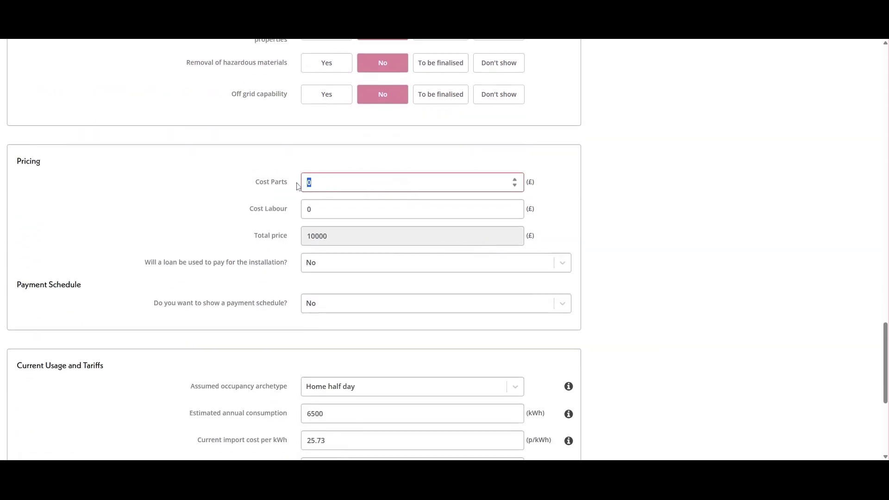
{"action": "type", "text": "8000"}
- Choose to show a payment schedule in the quote
{"action": "scroll", "coordinate": [386, 274], "scroll_direction": "down", "scroll_amount": 1}
{"action": "scroll", "coordinate": [387, 273], "scroll_direction": "down", "scroll_amount": 2}
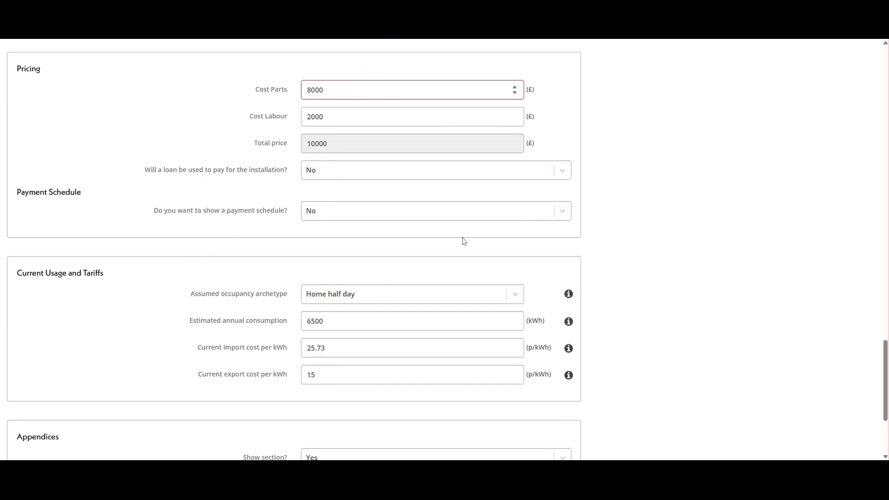
{"action": "left_click", "coordinate": [567, 215]}
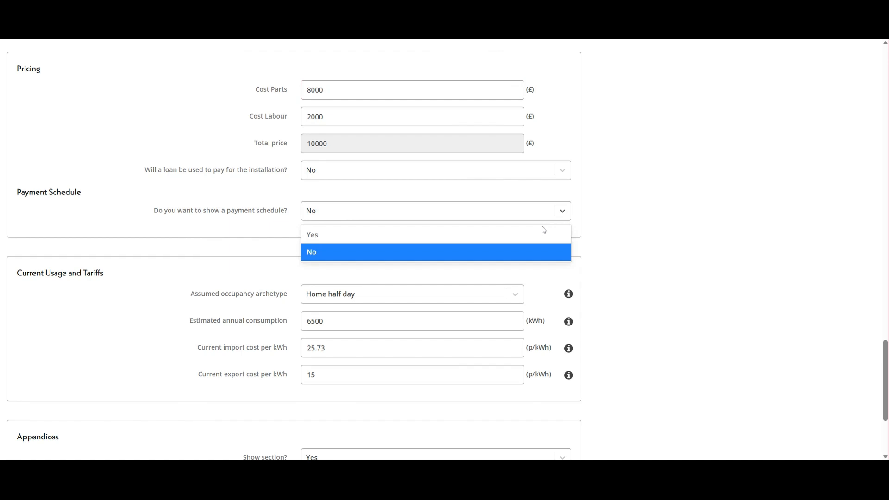
{"action": "left_click", "coordinate": [370, 237]}
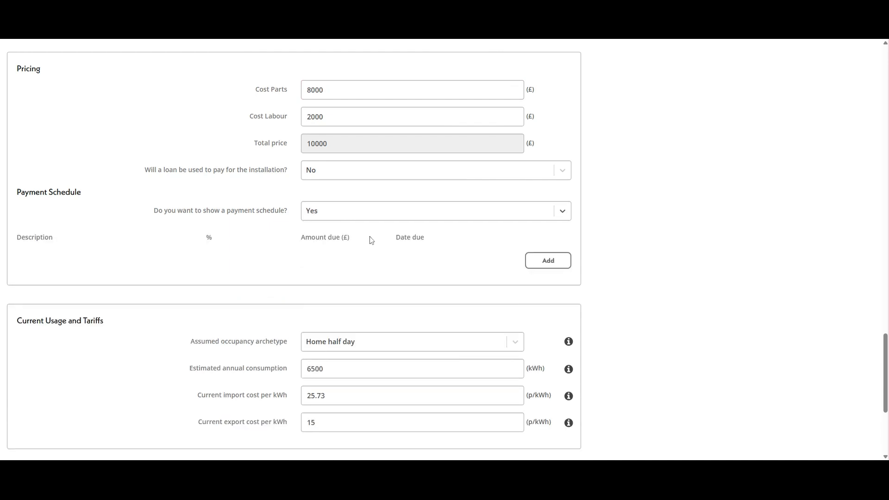
- Add a payment schedule row named Deposit for 25% due 26/08/2025
{"action": "left_click", "coordinate": [555, 264]}
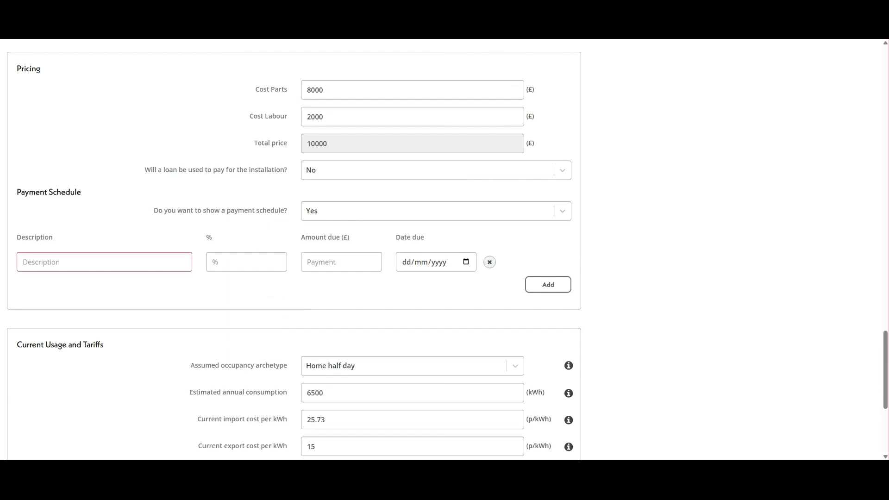
{"action": "type", "text": "Deposit"}
{"action": "left_click", "coordinate": [232, 264]}
{"action": "type", "text": "25"}
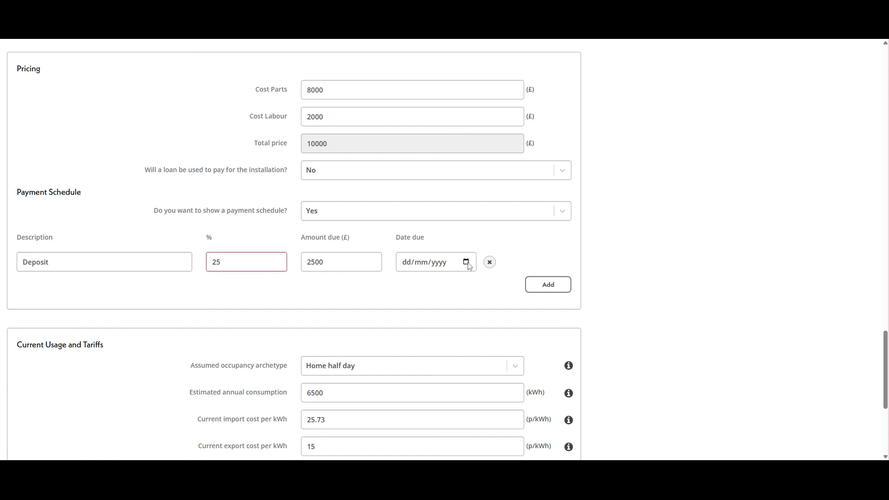
{"action": "left_click", "coordinate": [443, 277]}
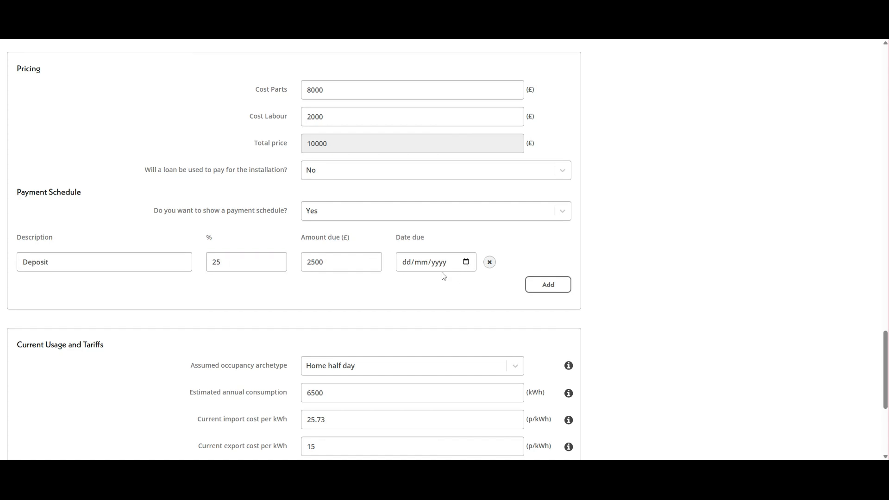
- Add a second payment row named Balance for 75% due 23/09/2025
{"action": "left_click", "coordinate": [549, 285]}
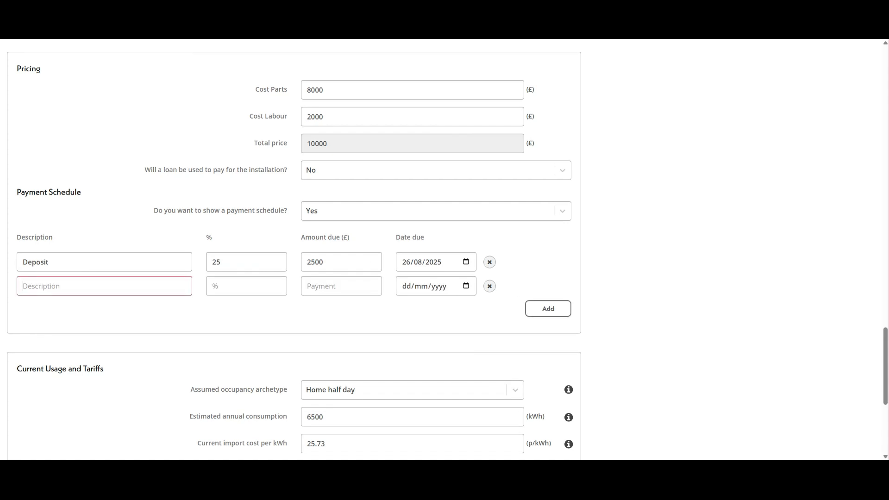
{"action": "type", "text": "Balance"}
{"action": "key", "text": "Tab"}
{"action": "type", "text": "75"}
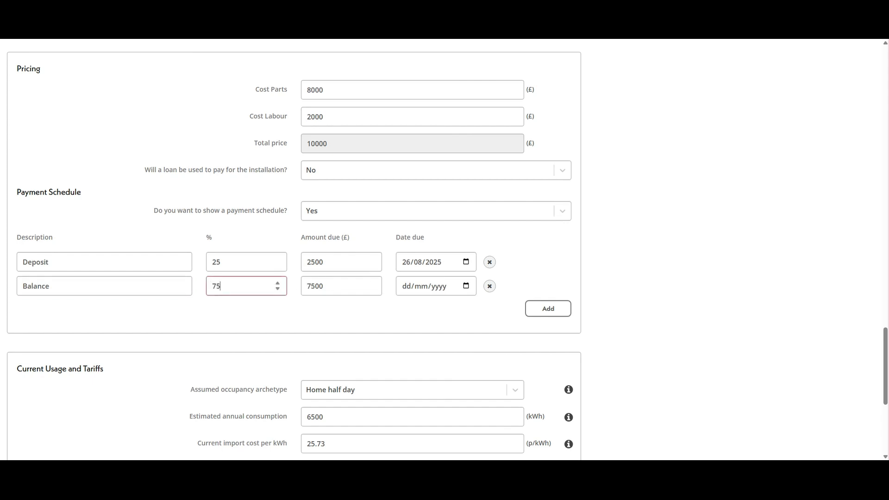
{"action": "left_click", "coordinate": [467, 286]}
{"action": "left_click", "coordinate": [475, 307]}
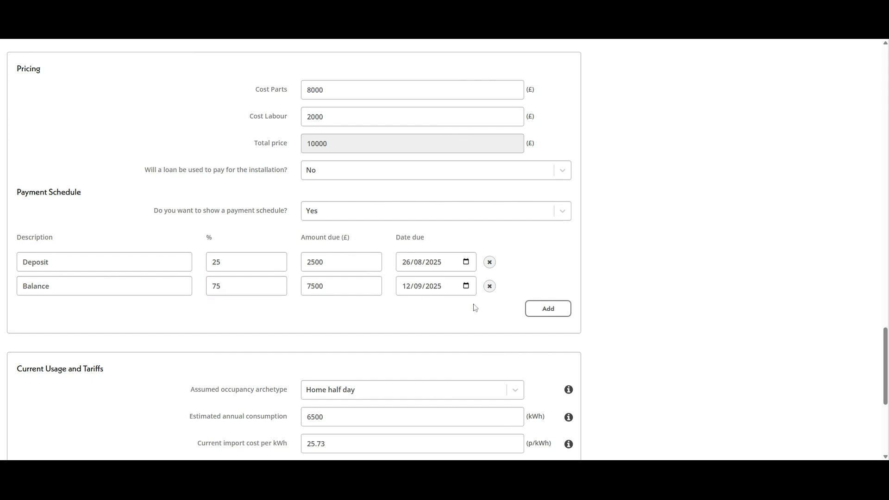
{"action": "left_click", "coordinate": [510, 353]}
- Save the Full Quote details with the appendix documents included
{"action": "scroll", "coordinate": [671, 314], "scroll_direction": "down", "scroll_amount": 1}
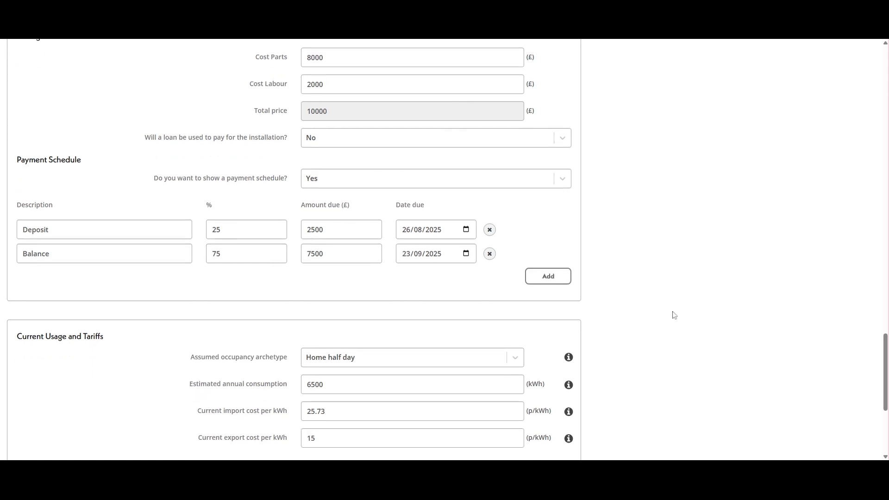
{"action": "scroll", "coordinate": [489, 282], "scroll_direction": "down", "scroll_amount": 3}
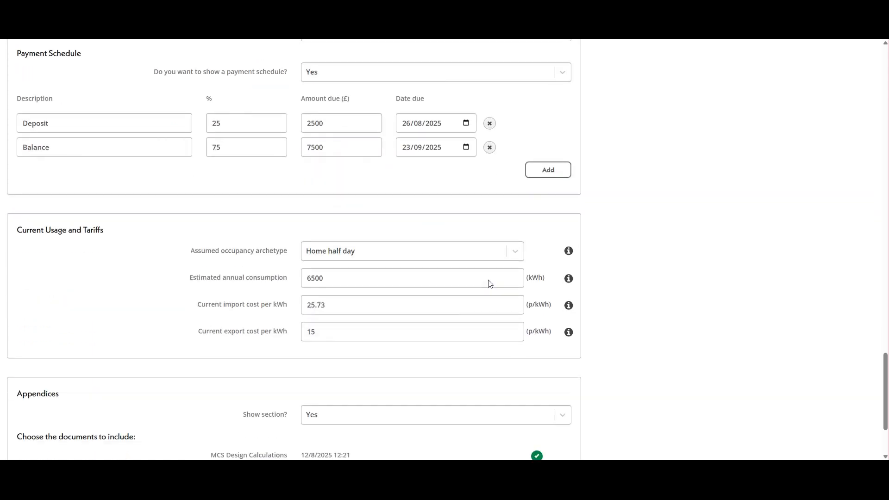
{"action": "scroll", "coordinate": [490, 283], "scroll_direction": "down", "scroll_amount": 1}
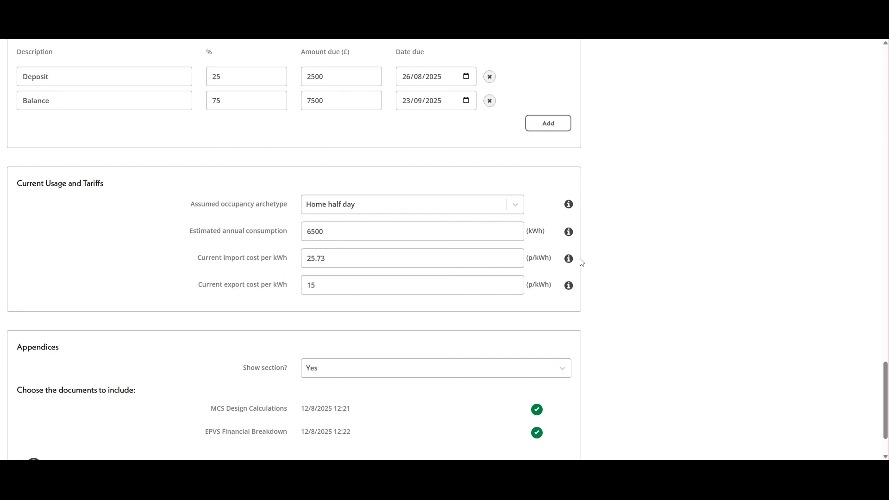
{"action": "scroll", "coordinate": [582, 261], "scroll_direction": "down", "scroll_amount": 3}
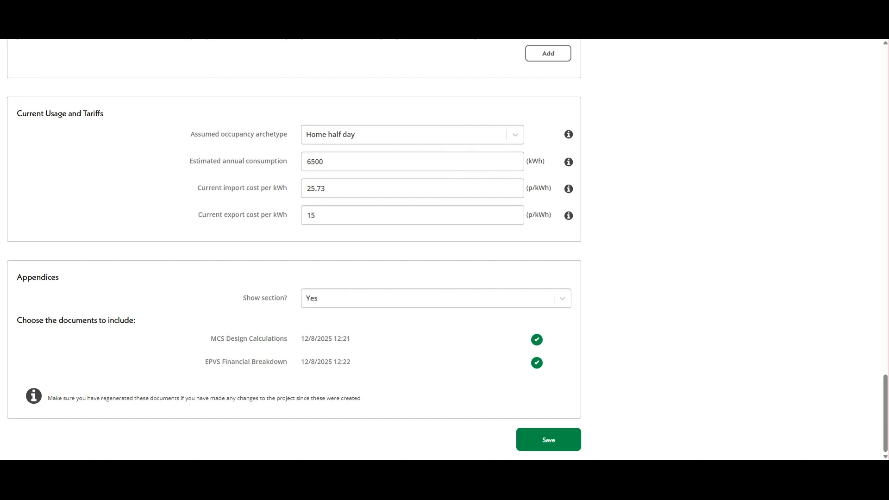
{"action": "left_click", "coordinate": [549, 441]}
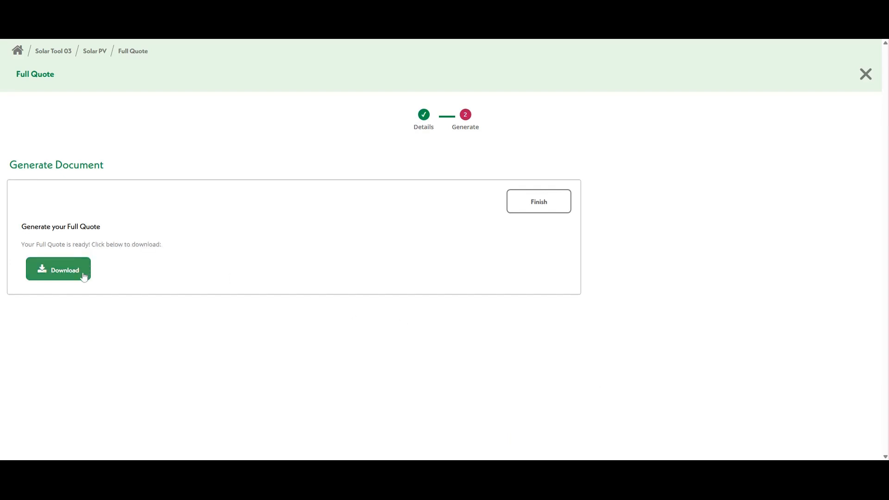
- Download the generated Full Quote PDF and scroll through its pages
{"action": "left_click", "coordinate": [84, 277]}
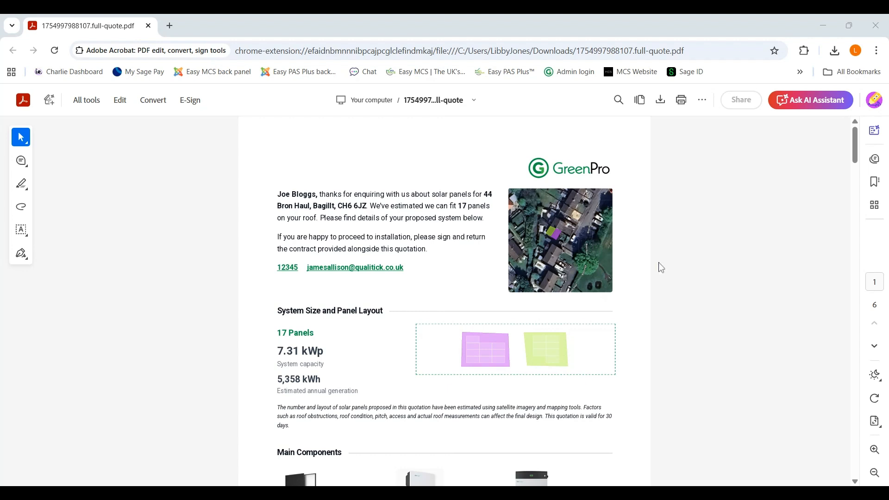
{"action": "scroll", "coordinate": [371, 266], "scroll_direction": "down", "scroll_amount": 3}
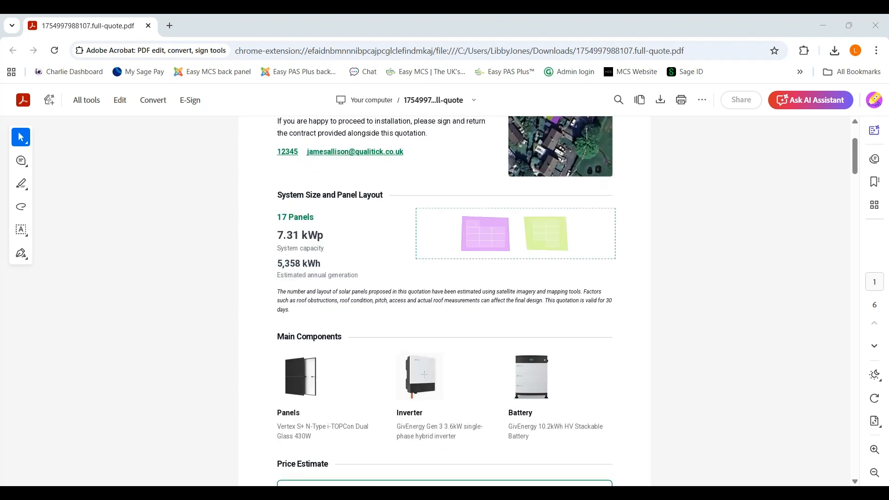
{"action": "scroll", "coordinate": [331, 351], "scroll_direction": "down", "scroll_amount": 1}
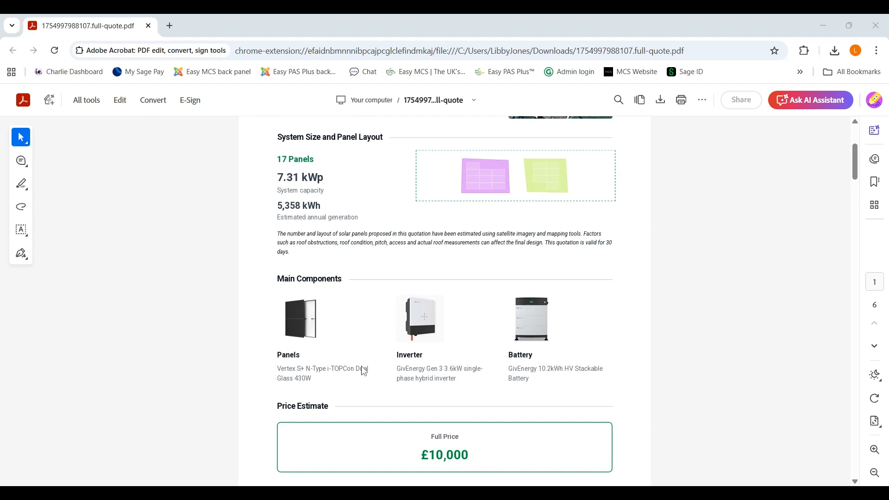
{"action": "scroll", "coordinate": [364, 370], "scroll_direction": "down", "scroll_amount": 3}
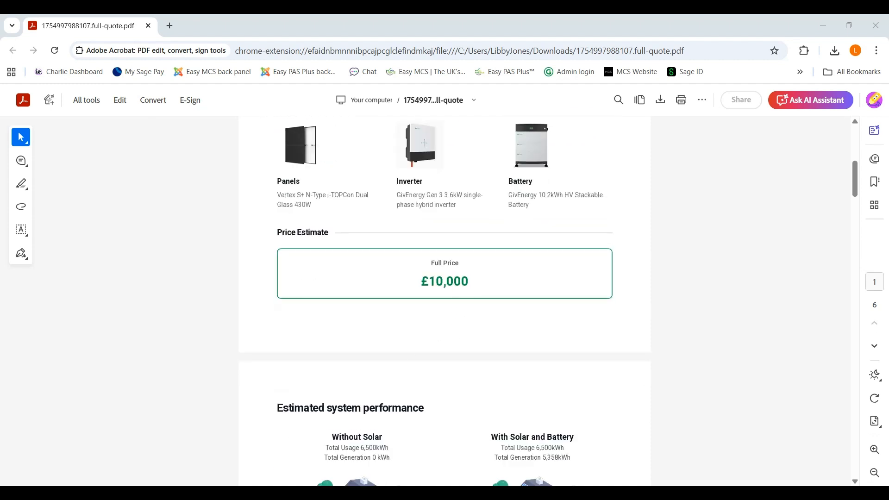
{"action": "scroll", "coordinate": [451, 300], "scroll_direction": "down", "scroll_amount": 2}
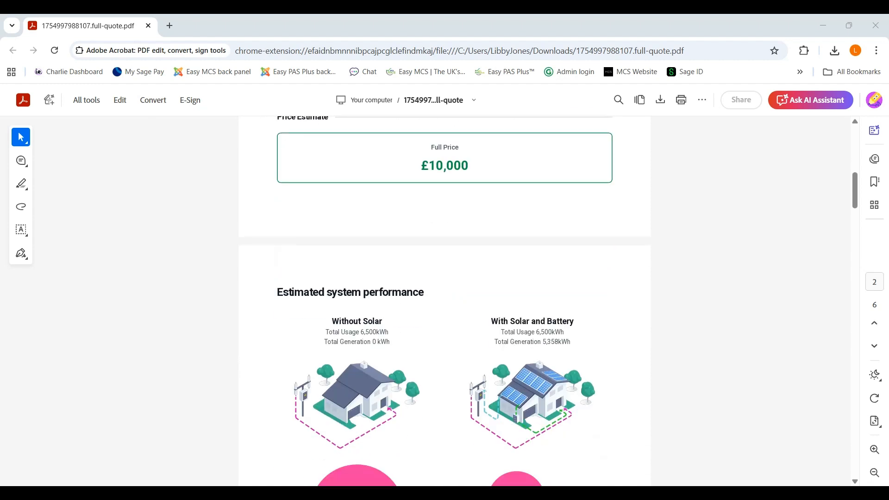
{"action": "scroll", "coordinate": [412, 336], "scroll_direction": "down", "scroll_amount": 2}
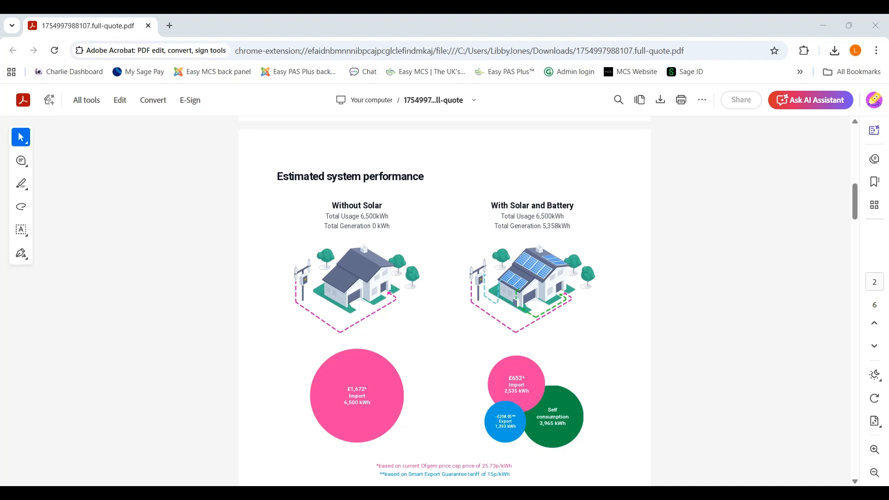
- Read through the quote PDF's performance estimates, inclusions, specifications, pricing breakdown, payment schedule and shading pages
{"action": "scroll", "coordinate": [571, 353], "scroll_direction": "down", "scroll_amount": 3}
{"action": "scroll", "coordinate": [565, 360], "scroll_direction": "down", "scroll_amount": 3}
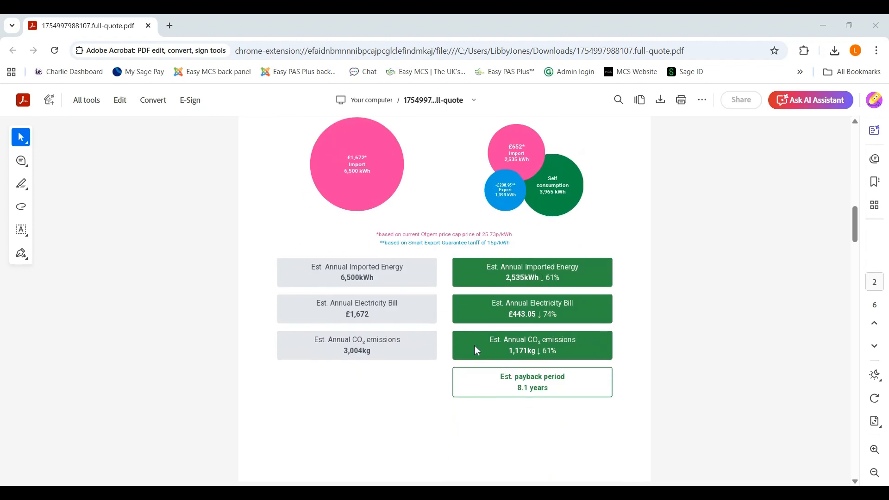
{"action": "scroll", "coordinate": [655, 253], "scroll_direction": "down", "scroll_amount": 3}
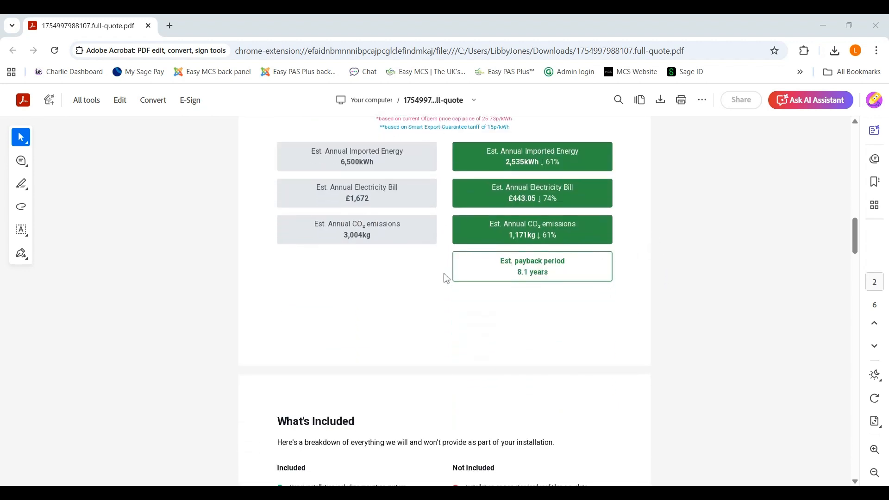
{"action": "scroll", "coordinate": [390, 257], "scroll_direction": "down", "scroll_amount": 6}
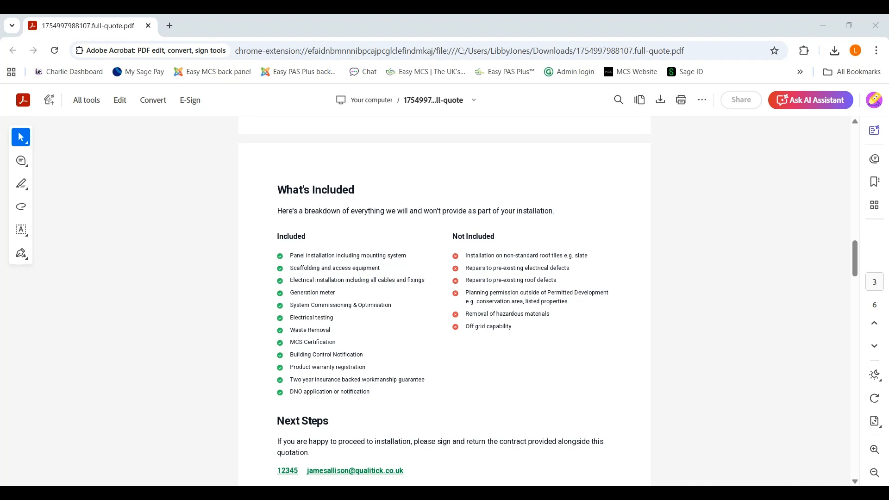
{"action": "scroll", "coordinate": [486, 288], "scroll_direction": "down", "scroll_amount": 1}
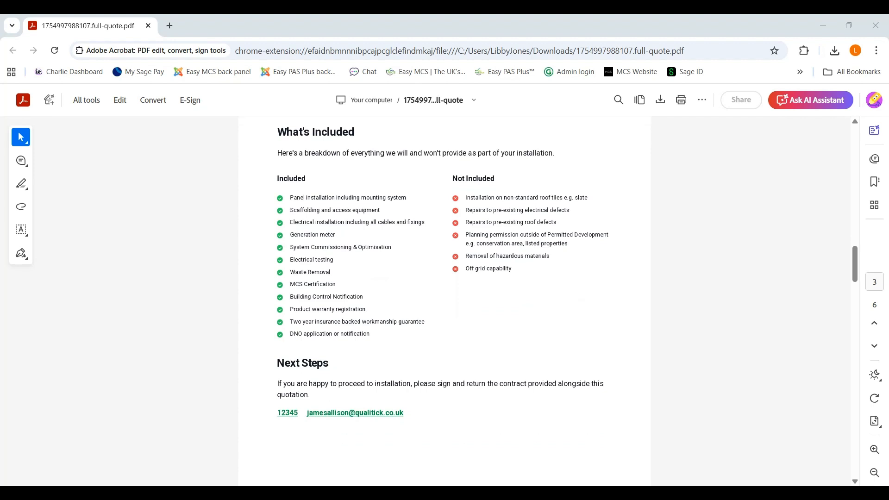
{"action": "scroll", "coordinate": [520, 293], "scroll_direction": "down", "scroll_amount": 3}
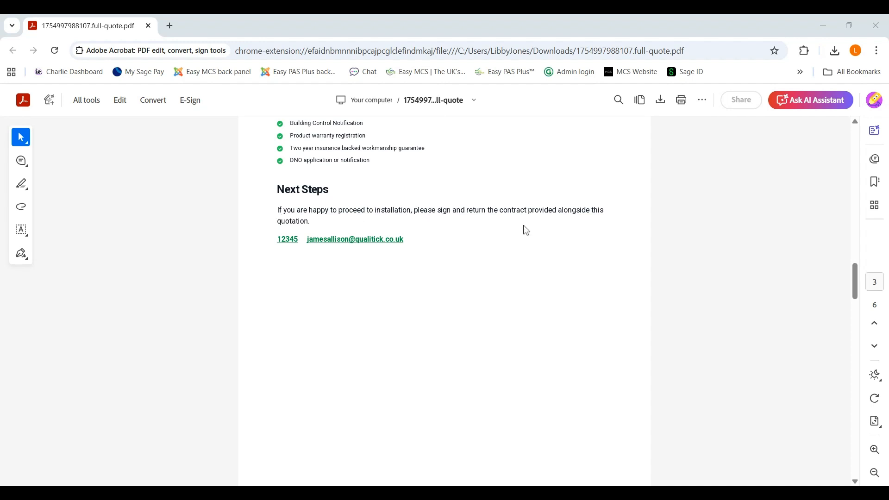
{"action": "scroll", "coordinate": [523, 229], "scroll_direction": "down", "scroll_amount": 1}
{"action": "scroll", "coordinate": [336, 350], "scroll_direction": "down", "scroll_amount": 6}
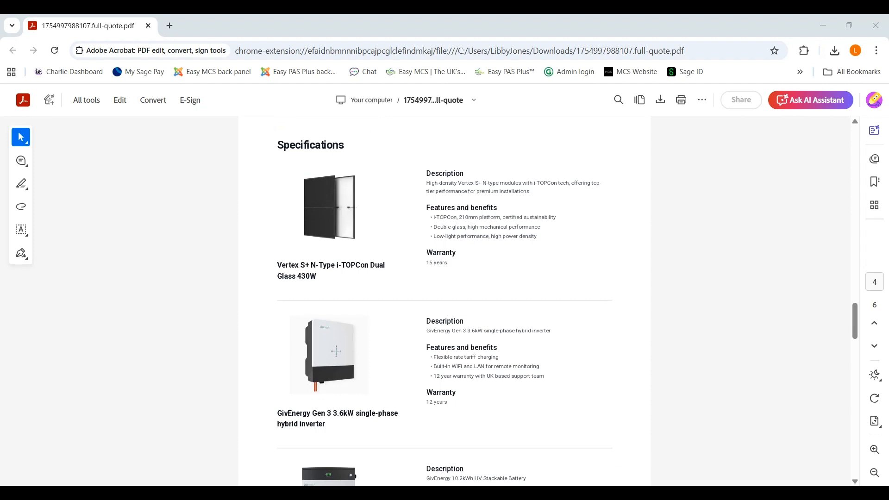
{"action": "scroll", "coordinate": [444, 301], "scroll_direction": "down", "scroll_amount": 3}
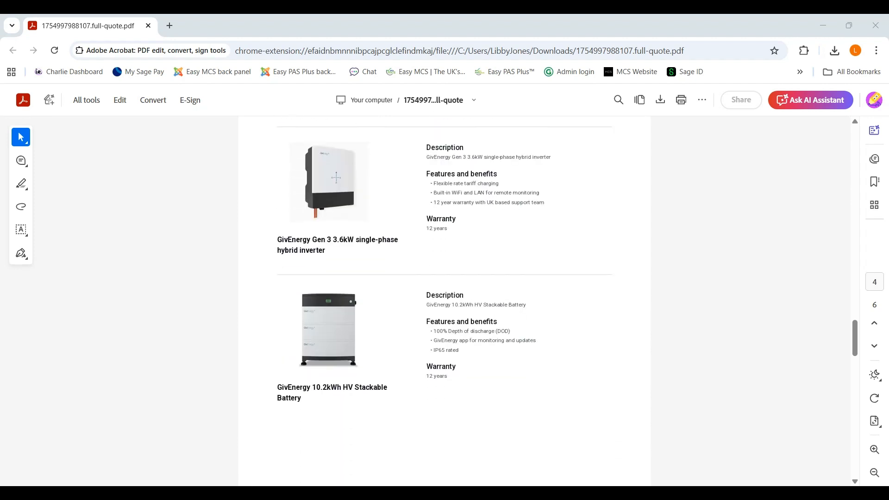
{"action": "scroll", "coordinate": [291, 349], "scroll_direction": "down", "scroll_amount": 5}
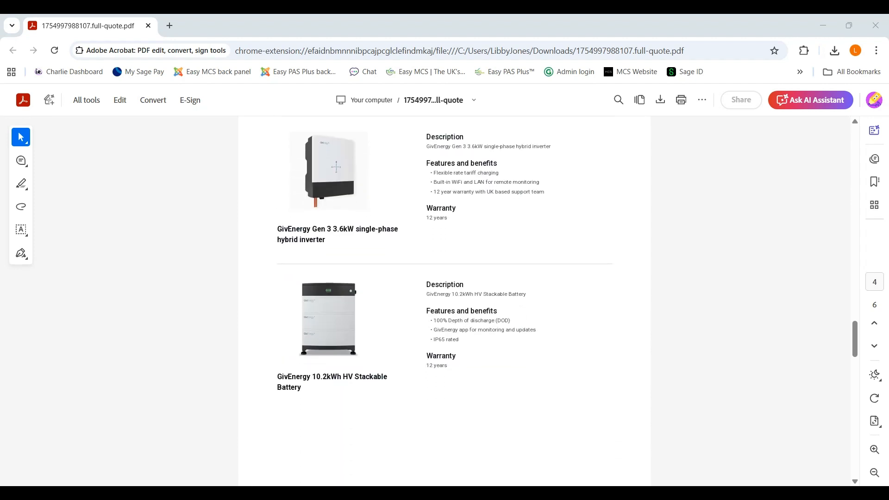
{"action": "scroll", "coordinate": [445, 301], "scroll_direction": "down", "scroll_amount": 1}
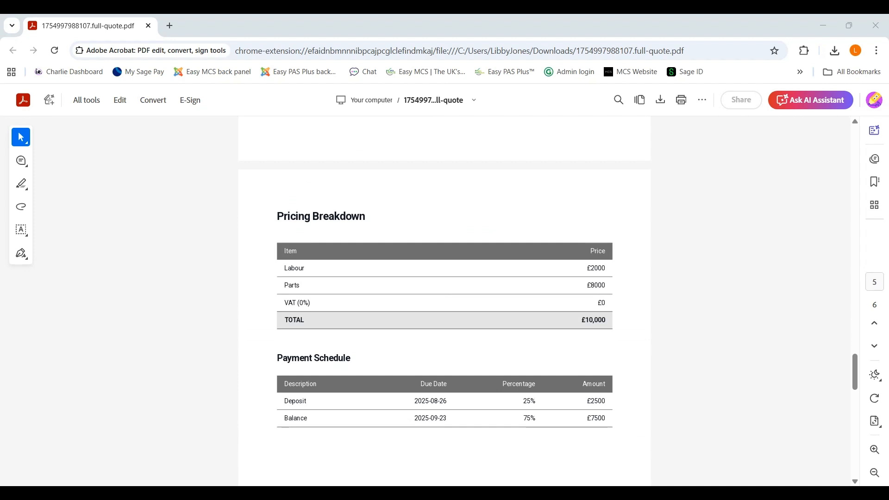
{"action": "scroll", "coordinate": [407, 284], "scroll_direction": "down", "scroll_amount": 2}
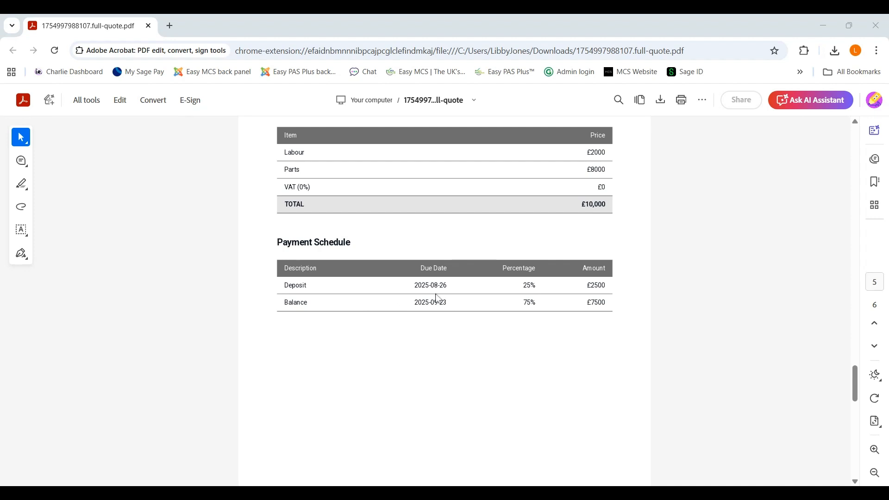
{"action": "scroll", "coordinate": [437, 298], "scroll_direction": "down", "scroll_amount": 5}
{"action": "scroll", "coordinate": [438, 299], "scroll_direction": "down", "scroll_amount": 5}
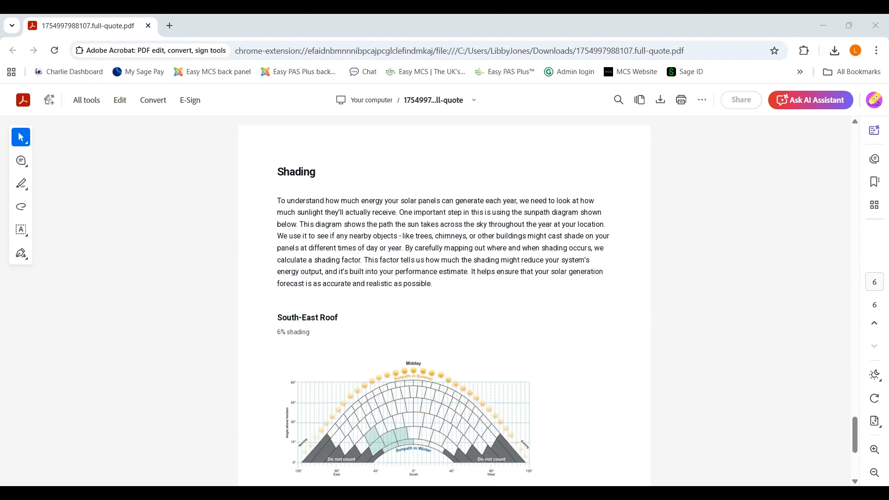
{"action": "scroll", "coordinate": [450, 299], "scroll_direction": "down", "scroll_amount": 4}
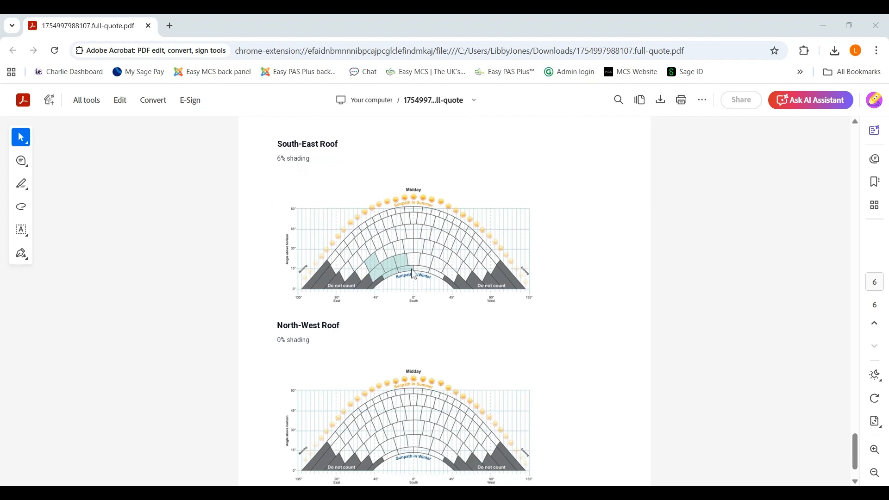
{"action": "scroll", "coordinate": [391, 261], "scroll_direction": "down", "scroll_amount": 1}
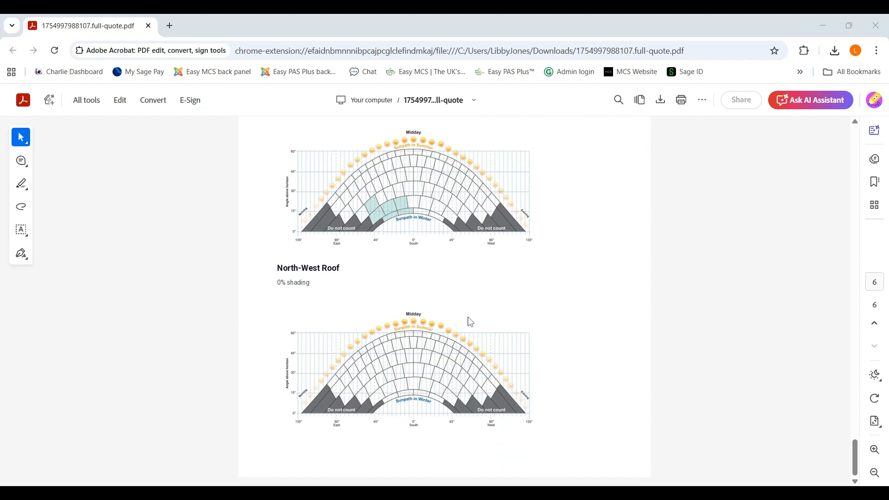
- Return to the first page of the quote PDF to review its summary
{"action": "scroll", "coordinate": [526, 349], "scroll_direction": "up", "scroll_amount": 3}
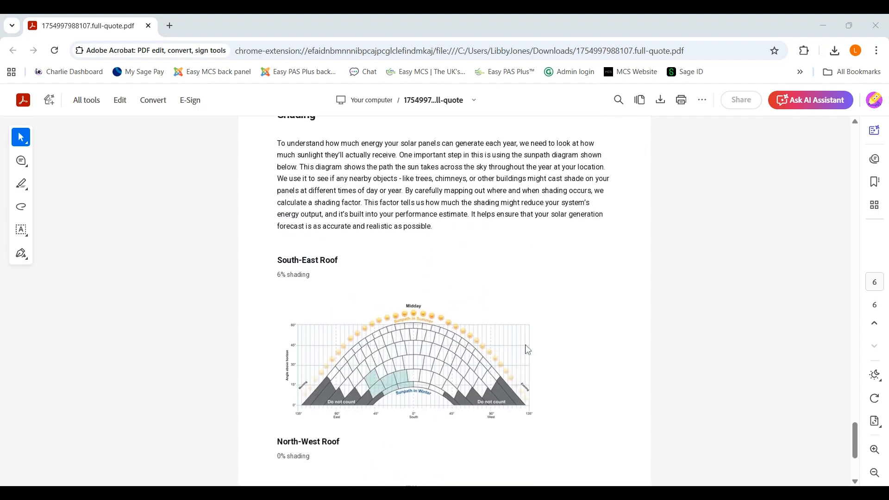
{"action": "scroll", "coordinate": [528, 349], "scroll_direction": "up", "scroll_amount": 12}
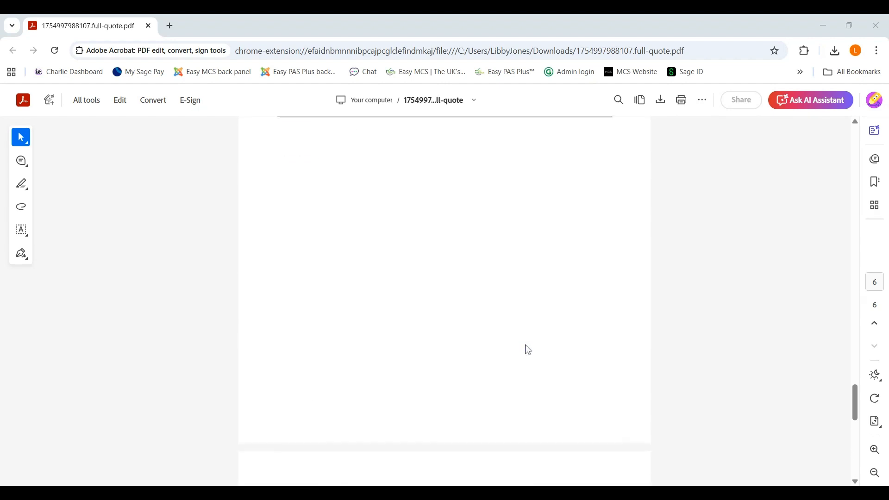
{"action": "scroll", "coordinate": [528, 350], "scroll_direction": "up", "scroll_amount": 20}
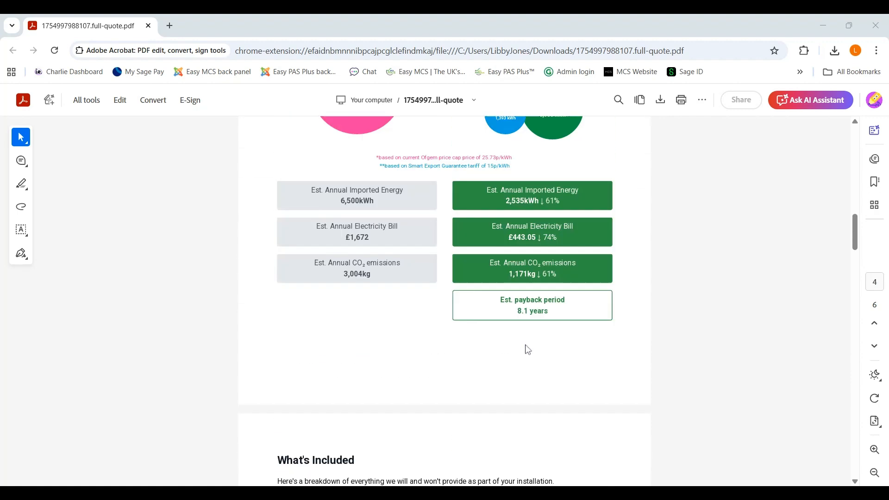
{"action": "scroll", "coordinate": [528, 349], "scroll_direction": "up", "scroll_amount": 20}
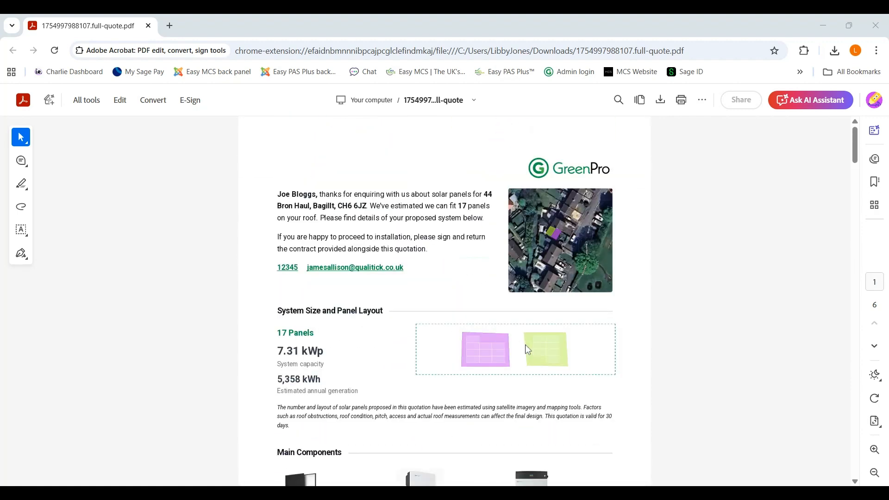